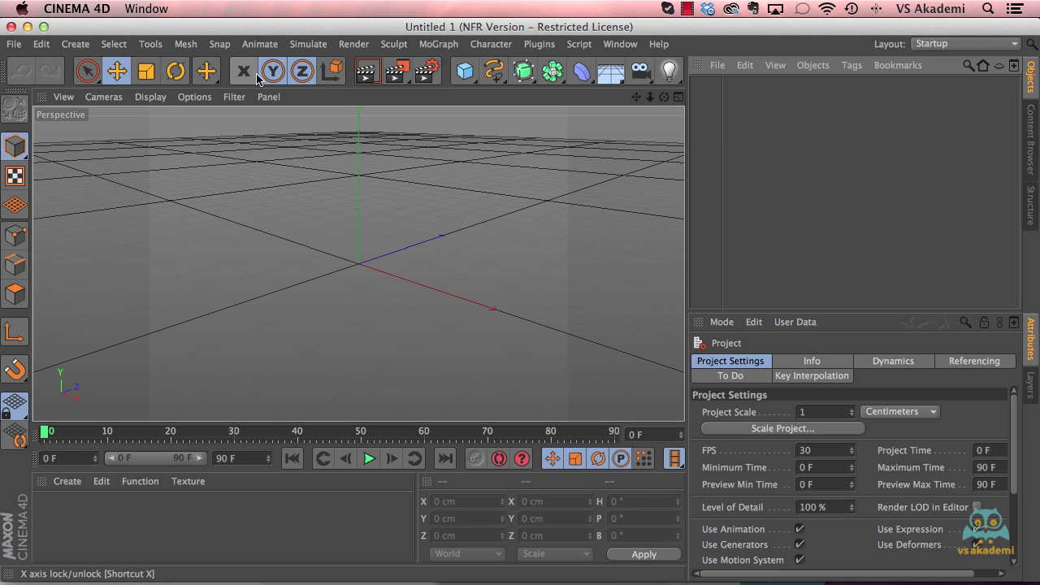
Step: Browse the Live Selection flyout's Rectangle, Lasso and Polygon modes, then activate Move with the X-axis lock toggled
{"action": "left_click", "coordinate": [89, 72]}
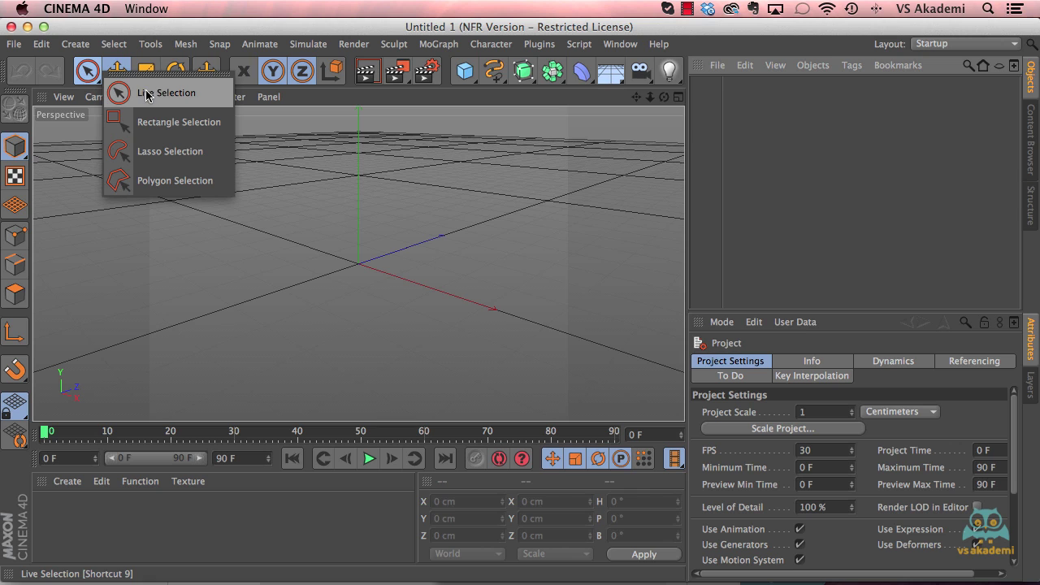
{"action": "left_click", "coordinate": [117, 74]}
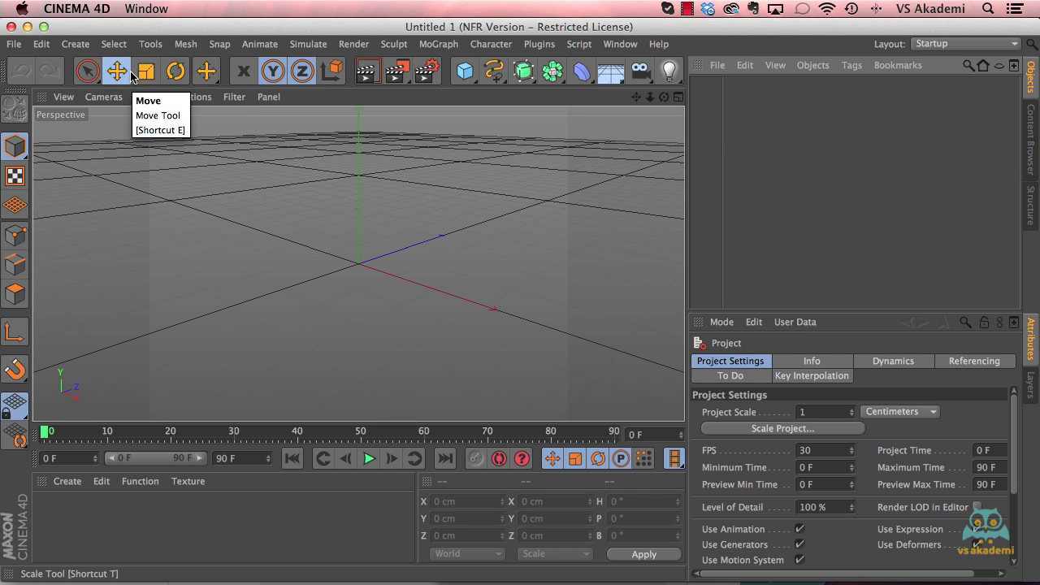
{"action": "key", "text": "x"}
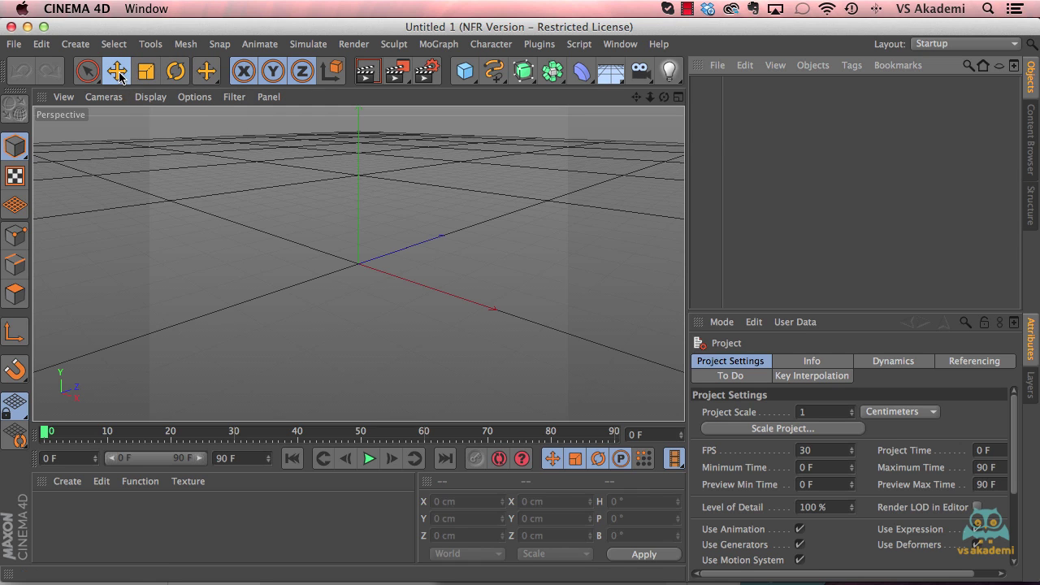
Step: Add a Cube object from the toolbar, deselect it, then reselect it to show its properties
{"action": "left_click", "coordinate": [466, 73]}
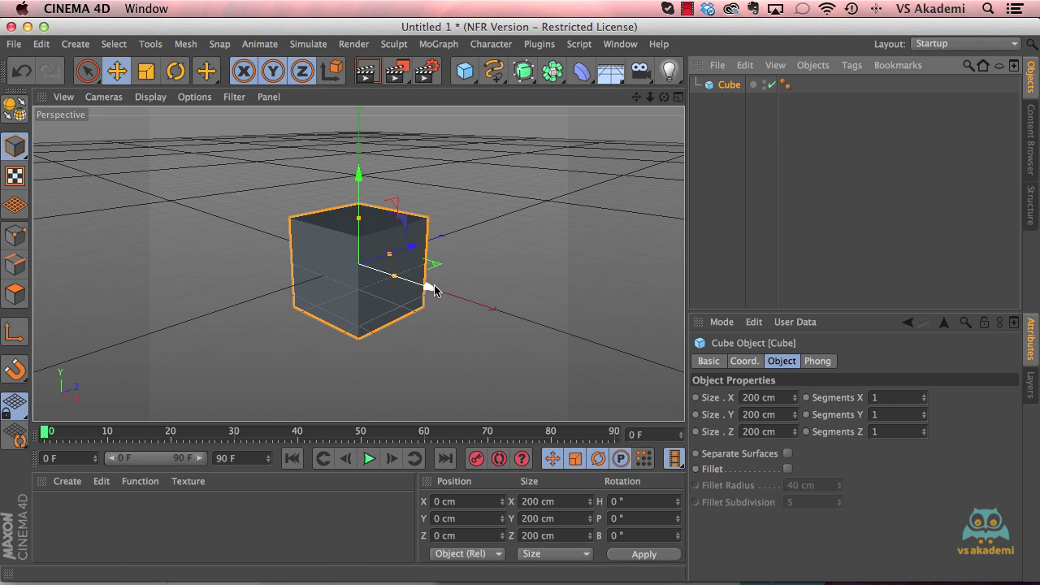
{"action": "left_click", "coordinate": [726, 136]}
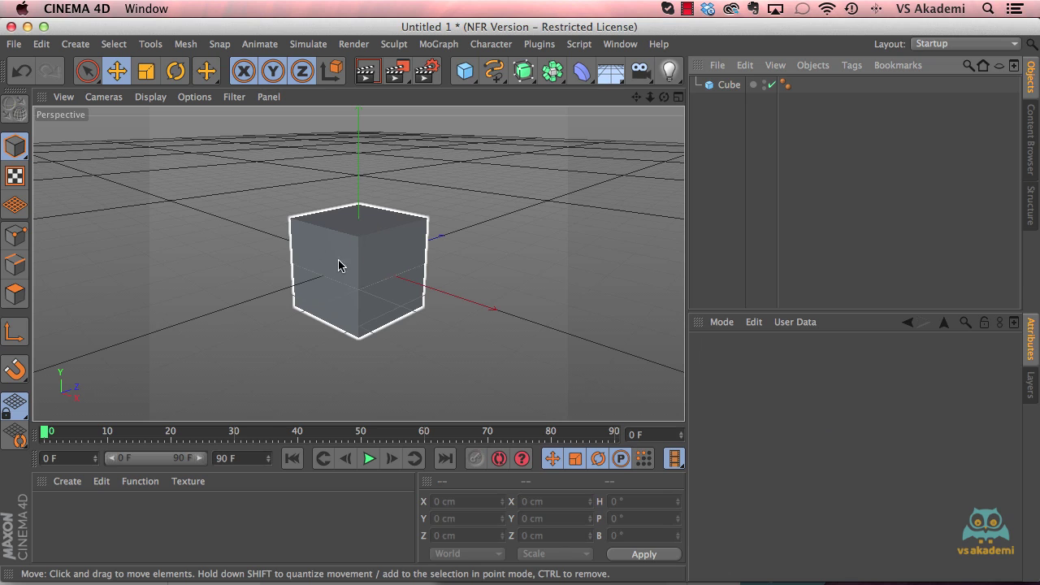
{"action": "left_click", "coordinate": [729, 86]}
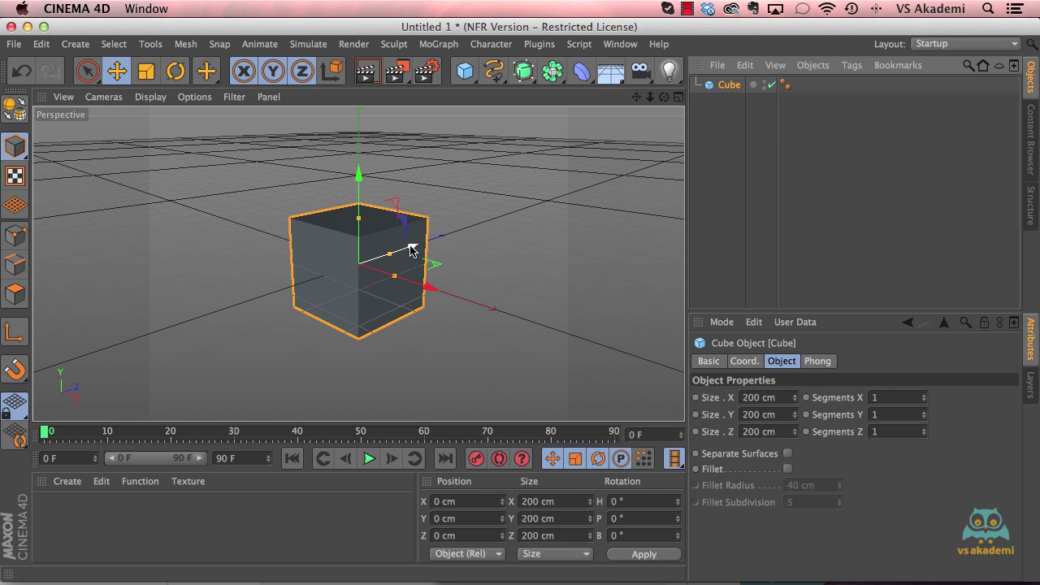
Step: Drag the cube along Z, Y and X to about X 202, Y 50, Z -57 cm
{"action": "mouse_move", "coordinate": [411, 250]}
{"action": "left_mouse_down"}
{"action": "mouse_move", "coordinate": [339, 278]}
{"action": "mouse_move", "coordinate": [401, 333]}
{"action": "left_mouse_up"}
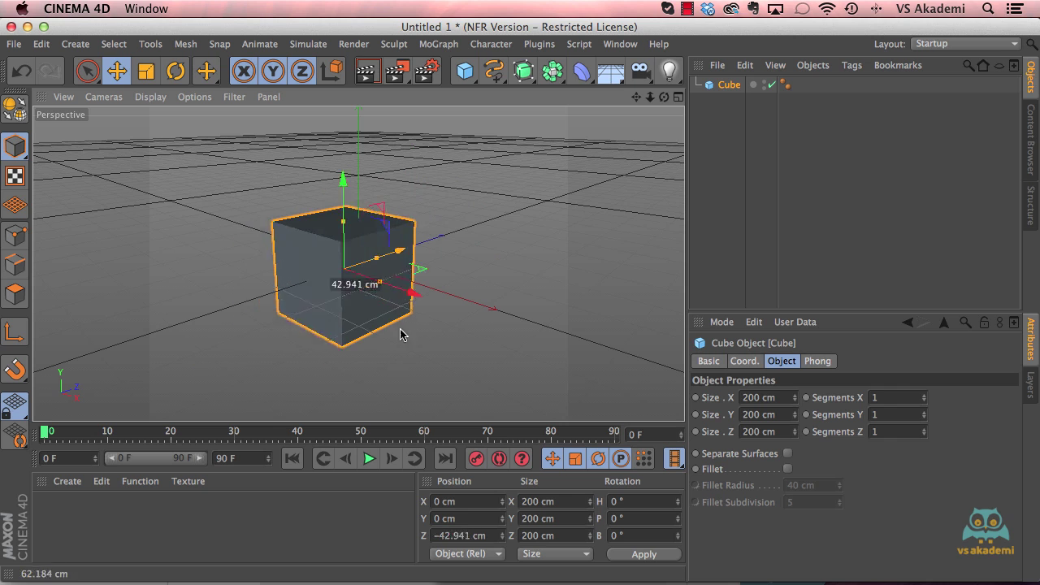
{"action": "left_click_drag", "start_coordinate": [400, 333], "coordinate": [406, 257]}
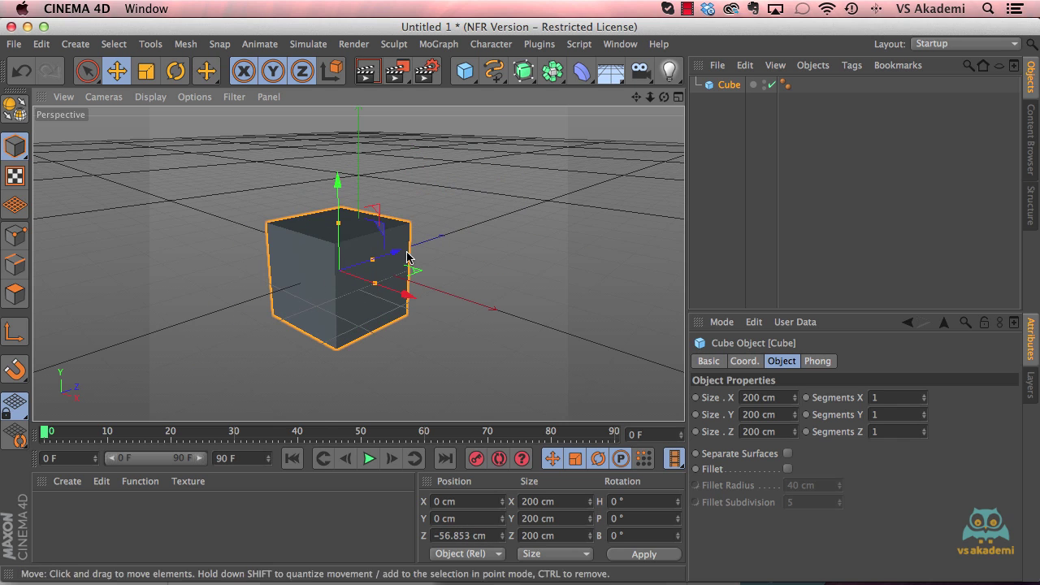
{"action": "left_click_drag", "start_coordinate": [339, 188], "coordinate": [342, 165]}
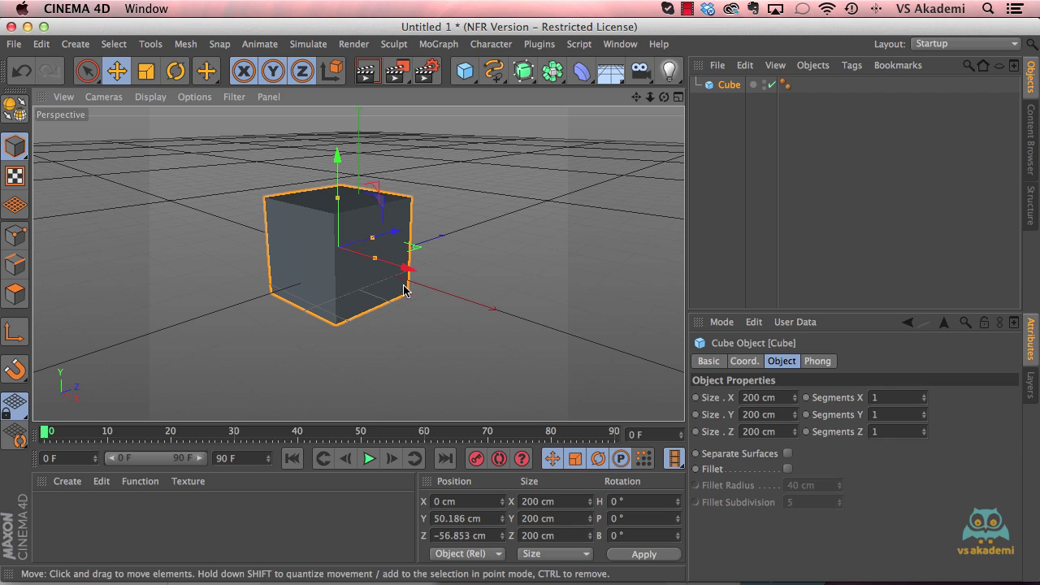
{"action": "mouse_move", "coordinate": [408, 272]}
{"action": "left_mouse_down"}
{"action": "mouse_move", "coordinate": [555, 309]}
{"action": "mouse_move", "coordinate": [311, 279]}
{"action": "left_mouse_up"}
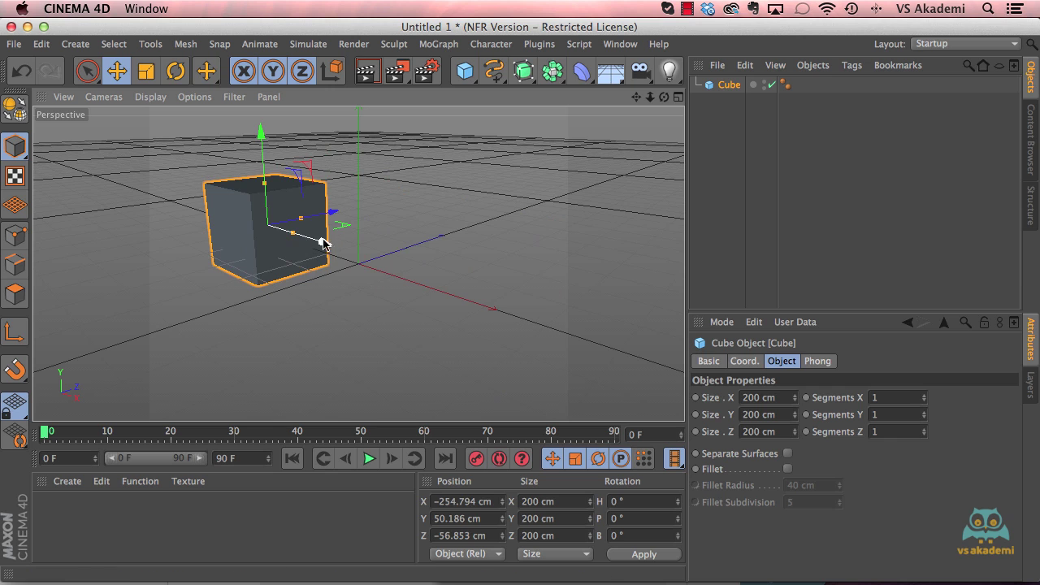
{"action": "left_click_drag", "start_coordinate": [325, 242], "coordinate": [451, 282]}
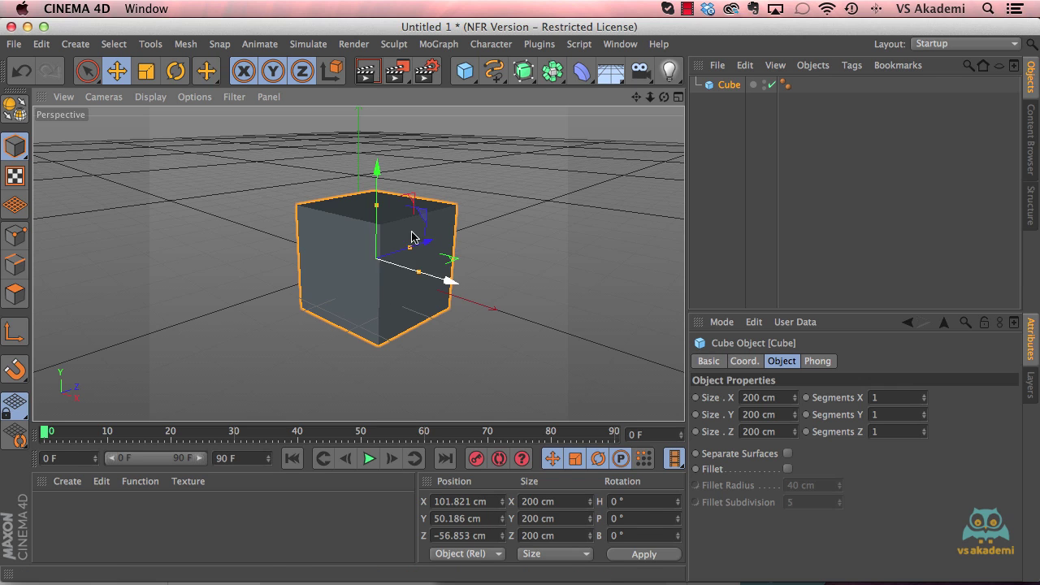
{"action": "mouse_move", "coordinate": [449, 281]}
{"action": "left_mouse_down"}
{"action": "mouse_move", "coordinate": [621, 359]}
{"action": "mouse_move", "coordinate": [497, 302]}
{"action": "left_mouse_up"}
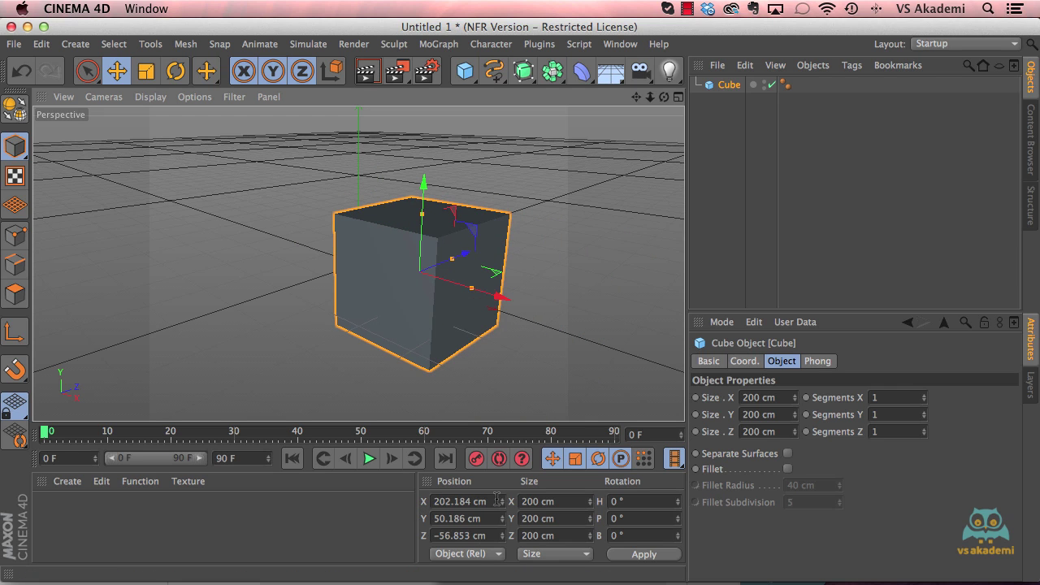
Step: Enter 0 for the cube's Position X, Y and Z in the Coordinates manager
{"action": "left_click", "coordinate": [472, 501]}
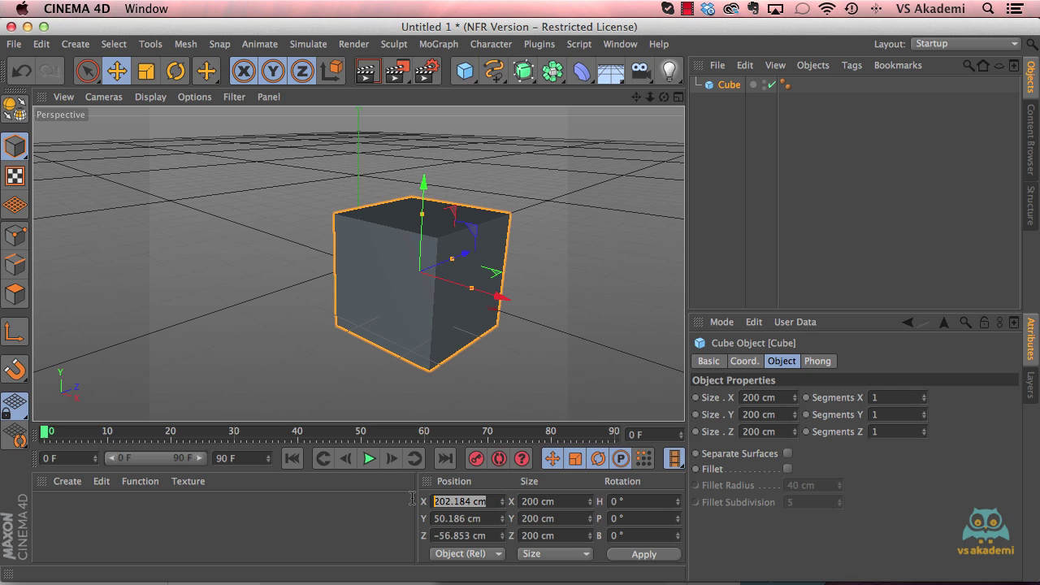
{"action": "type", "text": "0"}
{"action": "key", "text": "Tab"}
{"action": "type", "text": "0"}
{"action": "key", "text": "Tab"}
{"action": "type", "text": "0"}
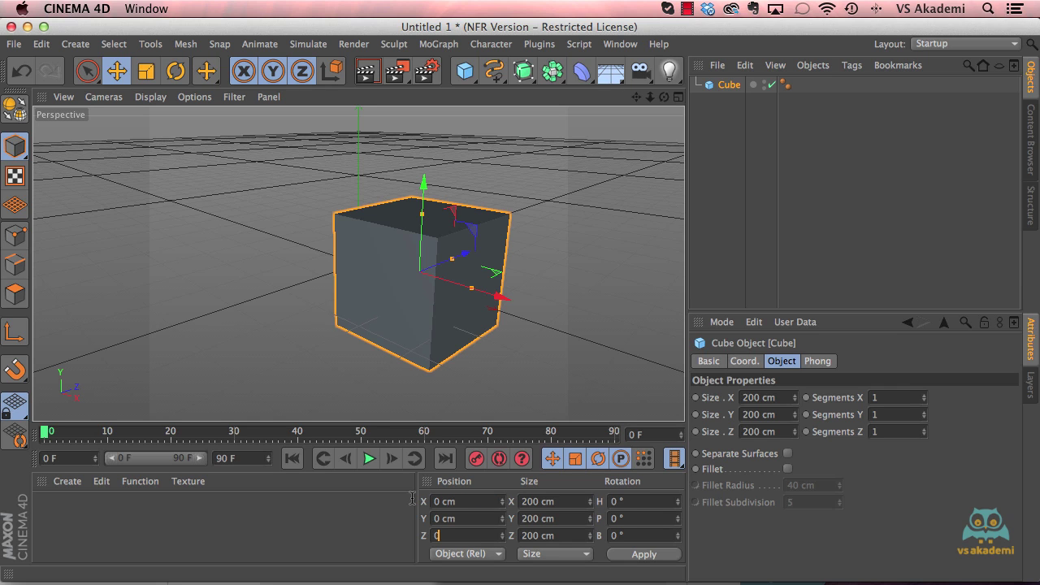
{"action": "key", "text": "Return"}
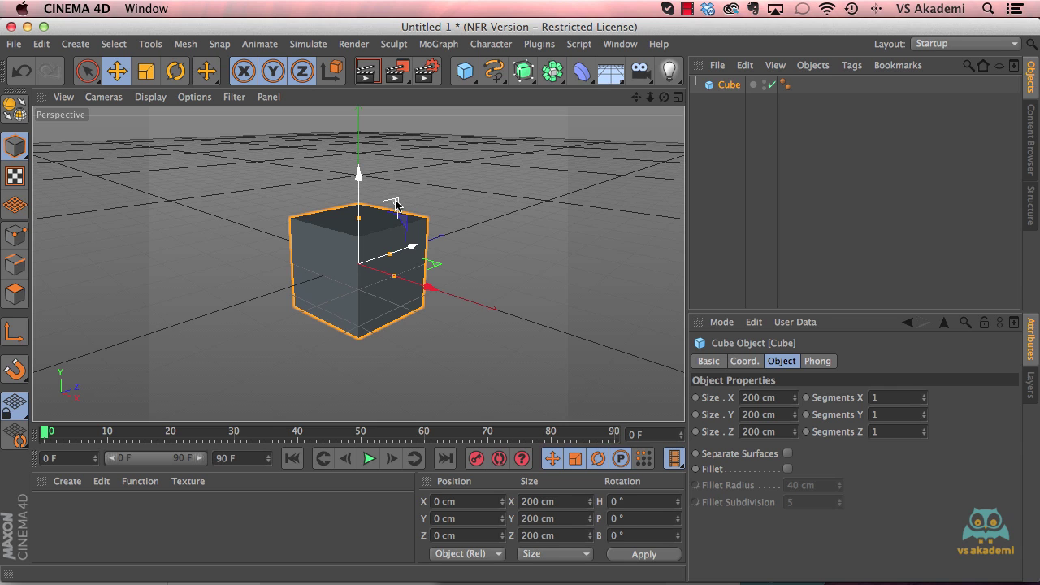
{"action": "mouse_move", "coordinate": [396, 203]}
{"action": "left_mouse_down"}
{"action": "mouse_move", "coordinate": [382, 149]}
{"action": "mouse_move", "coordinate": [362, 148]}
{"action": "mouse_move", "coordinate": [445, 110]}
{"action": "left_mouse_up"}
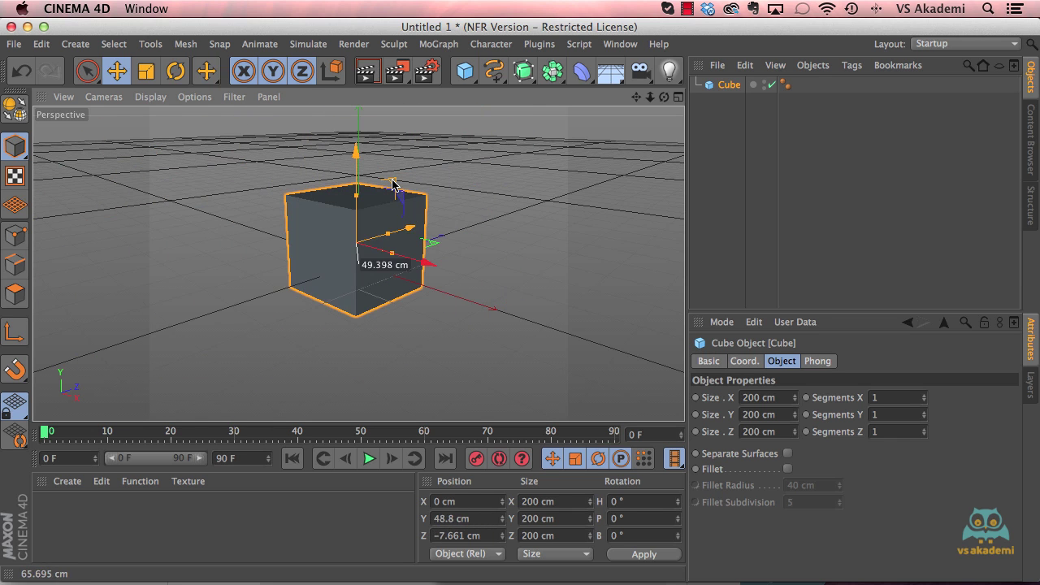
{"action": "left_click_drag", "start_coordinate": [445, 110], "coordinate": [393, 184]}
{"action": "key", "text": "ctrl+z"}
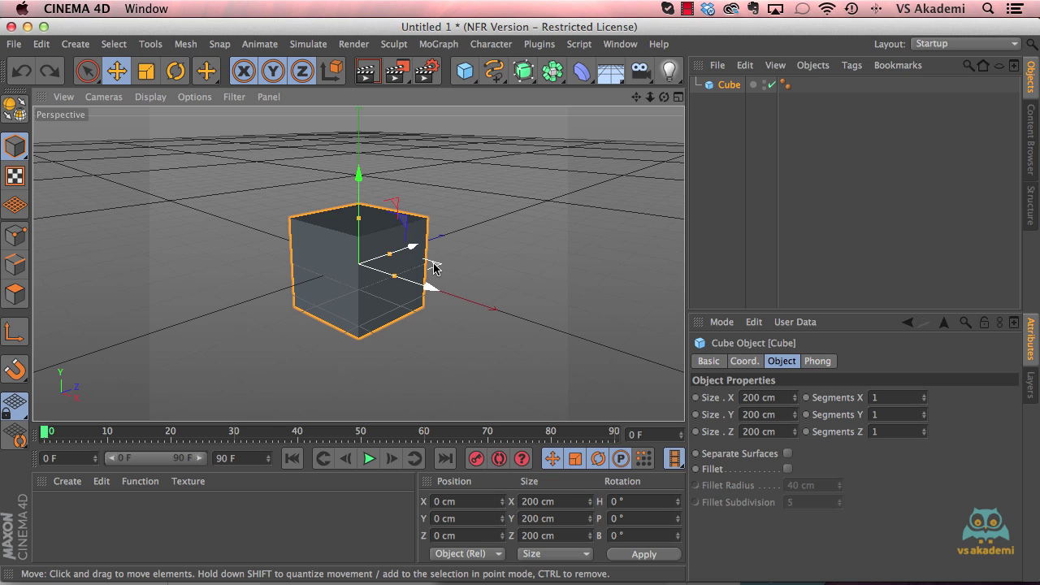
{"action": "mouse_move", "coordinate": [434, 268]}
{"action": "left_mouse_down"}
{"action": "mouse_move", "coordinate": [259, 257]}
{"action": "mouse_move", "coordinate": [423, 185]}
{"action": "mouse_move", "coordinate": [550, 220]}
{"action": "mouse_move", "coordinate": [502, 278]}
{"action": "mouse_move", "coordinate": [342, 279]}
{"action": "mouse_move", "coordinate": [391, 150]}
{"action": "mouse_move", "coordinate": [515, 236]}
{"action": "mouse_move", "coordinate": [383, 267]}
{"action": "mouse_move", "coordinate": [378, 163]}
{"action": "mouse_move", "coordinate": [477, 202]}
{"action": "mouse_move", "coordinate": [429, 260]}
{"action": "left_mouse_up"}
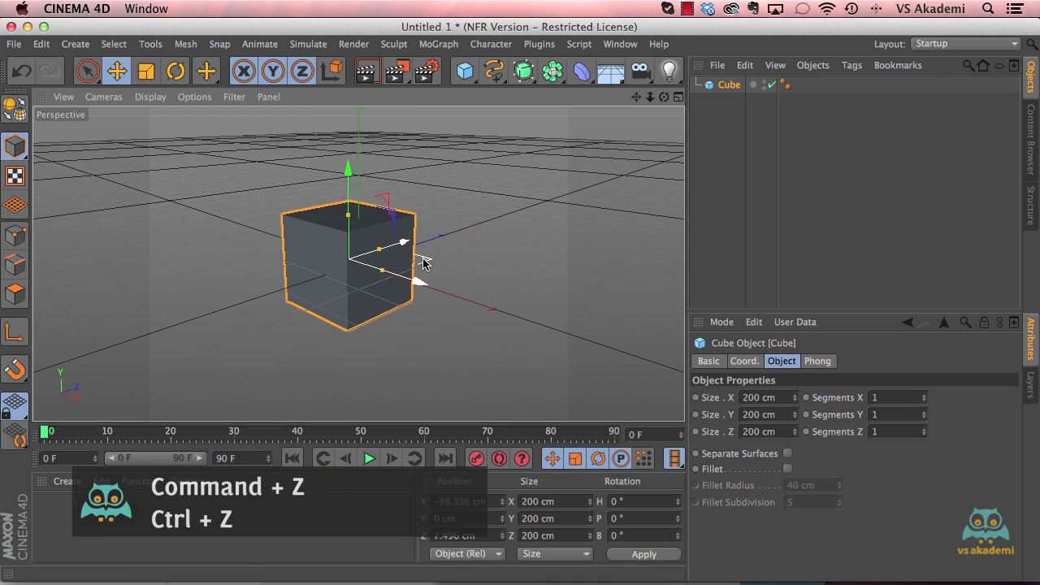
{"action": "key", "text": "ctrl+z"}
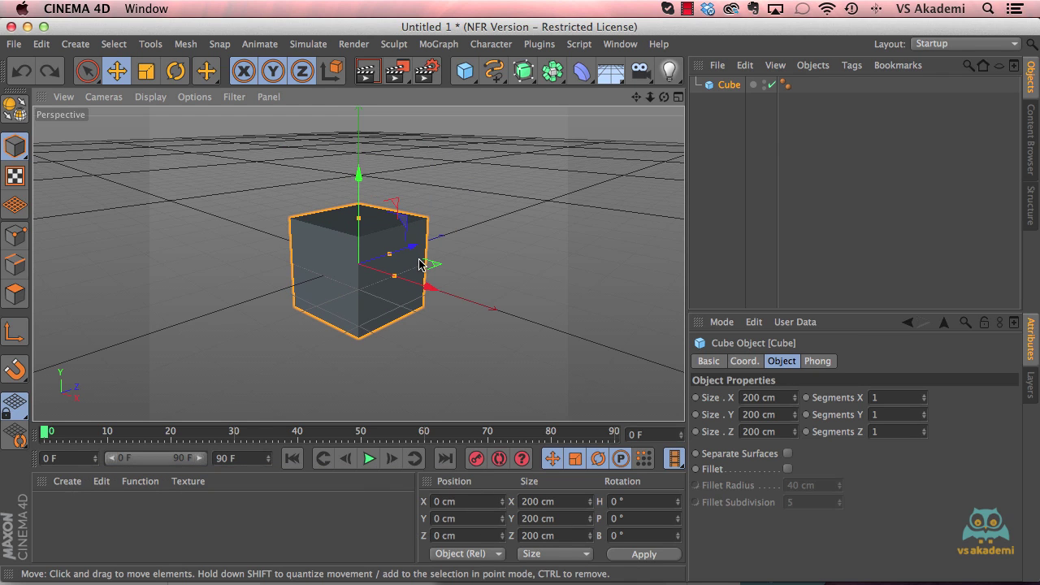
Step: Drag the cube, undo the move, and show the Move tool's Soft Selection settings
{"action": "mouse_move", "coordinate": [405, 224]}
{"action": "left_mouse_down"}
{"action": "mouse_move", "coordinate": [235, 179]}
{"action": "mouse_move", "coordinate": [561, 301]}
{"action": "mouse_move", "coordinate": [487, 301]}
{"action": "mouse_move", "coordinate": [413, 283]}
{"action": "mouse_move", "coordinate": [535, 129]}
{"action": "mouse_move", "coordinate": [367, 179]}
{"action": "left_mouse_up"}
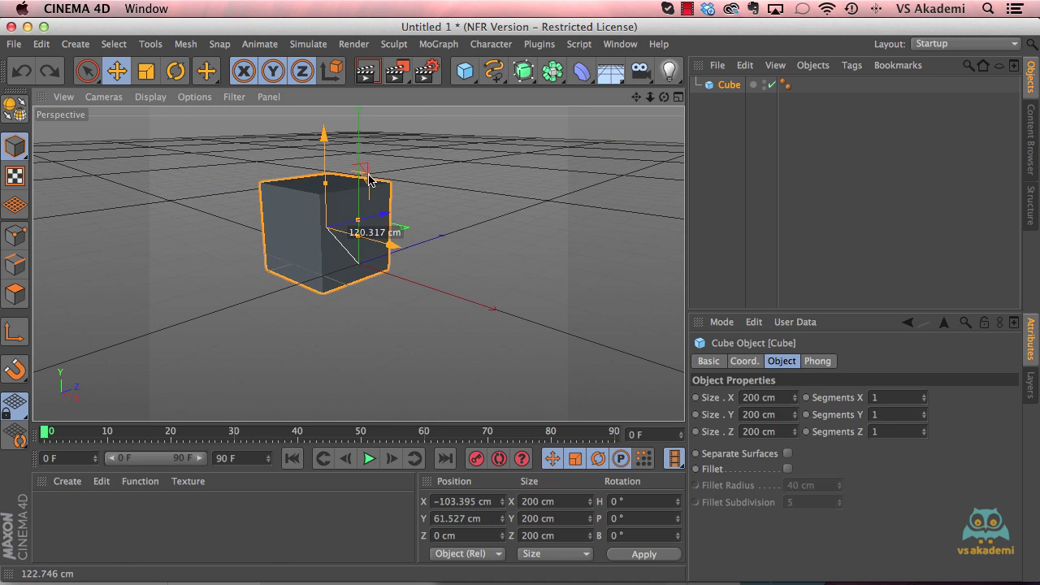
{"action": "key", "text": "super+z"}
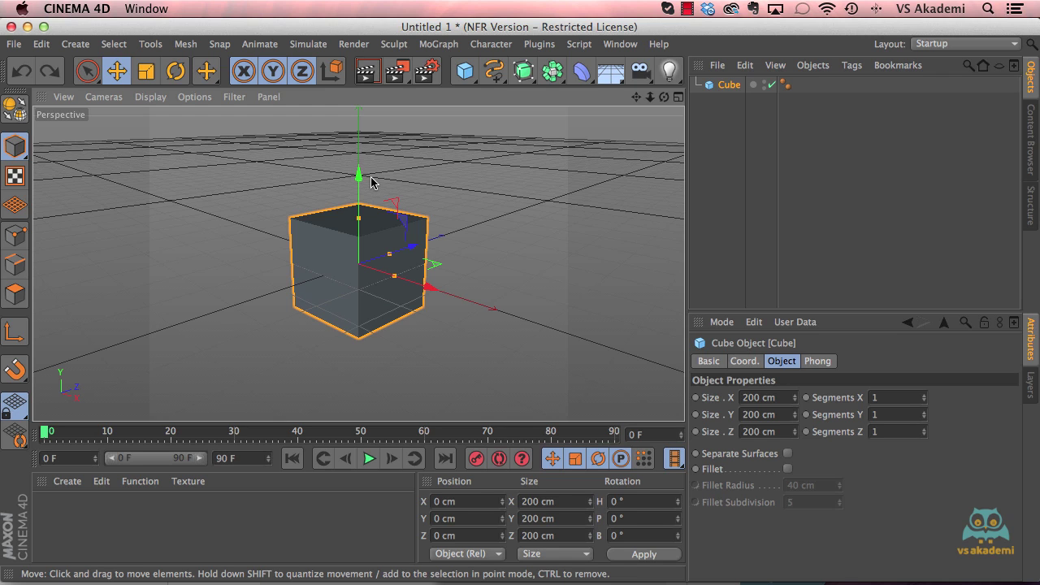
{"action": "key", "text": "e"}
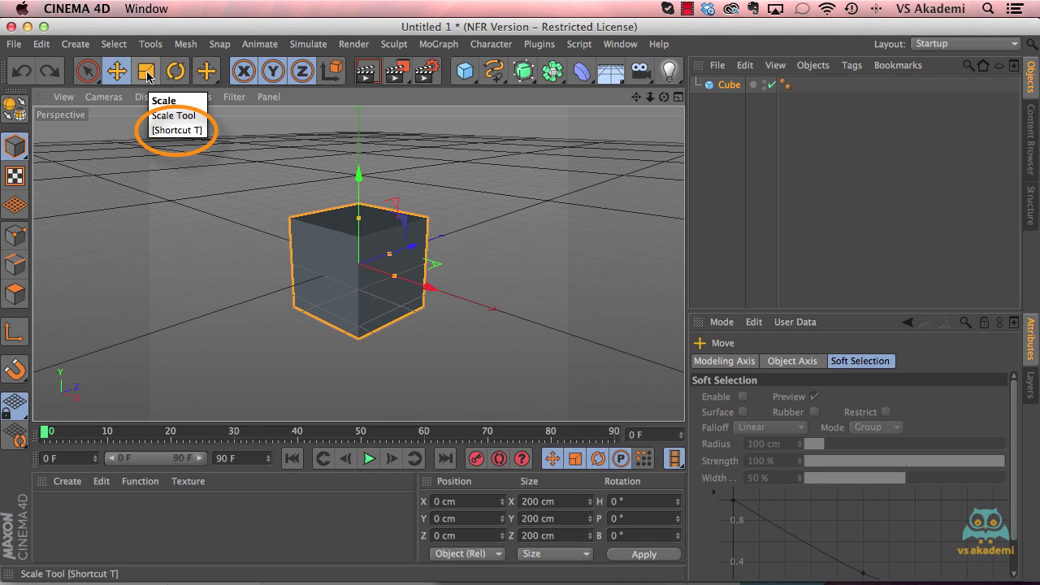
Step: Cycle through Scale and Rotate, then drag the cube's height to about 208.8 cm
{"action": "key", "text": "t"}
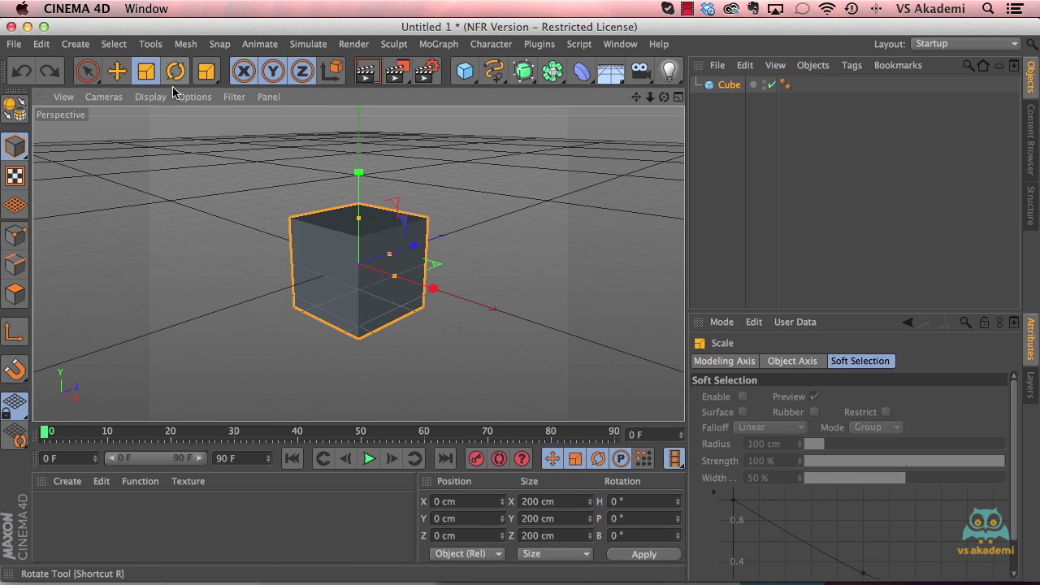
{"action": "key", "text": "r"}
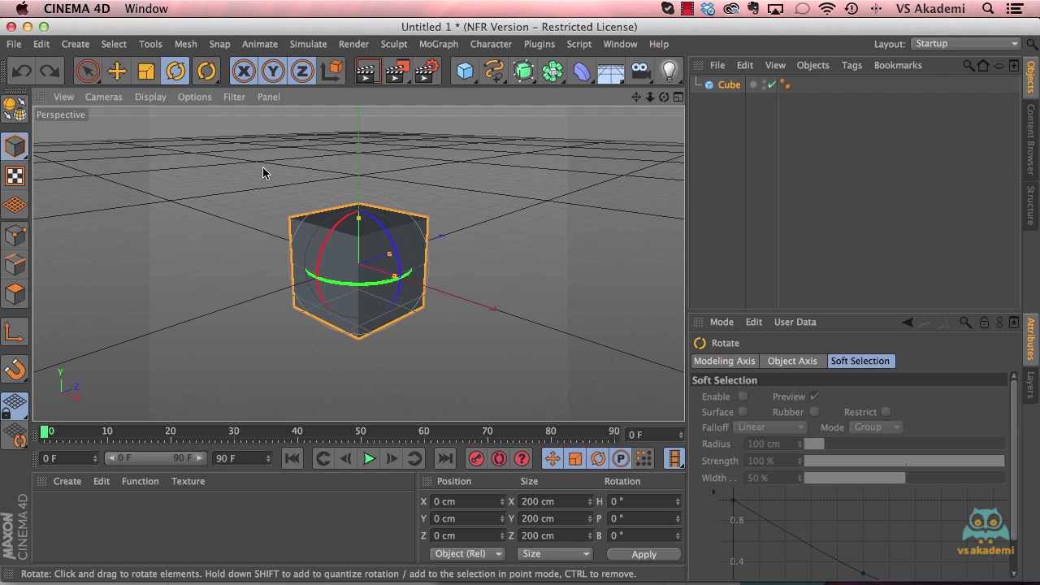
{"action": "key", "text": "r"}
{"action": "key", "text": "t"}
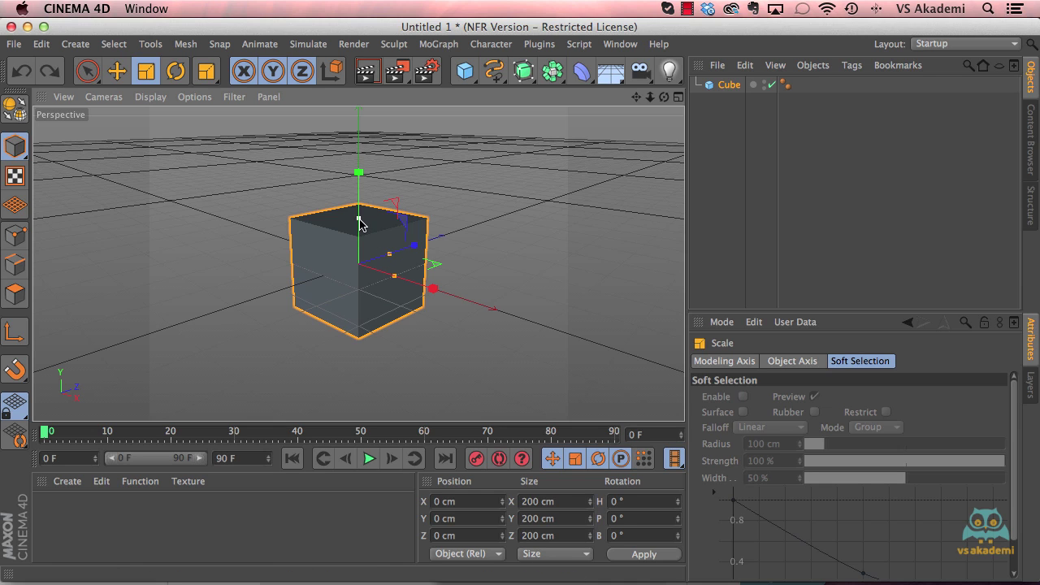
{"action": "key", "text": "e"}
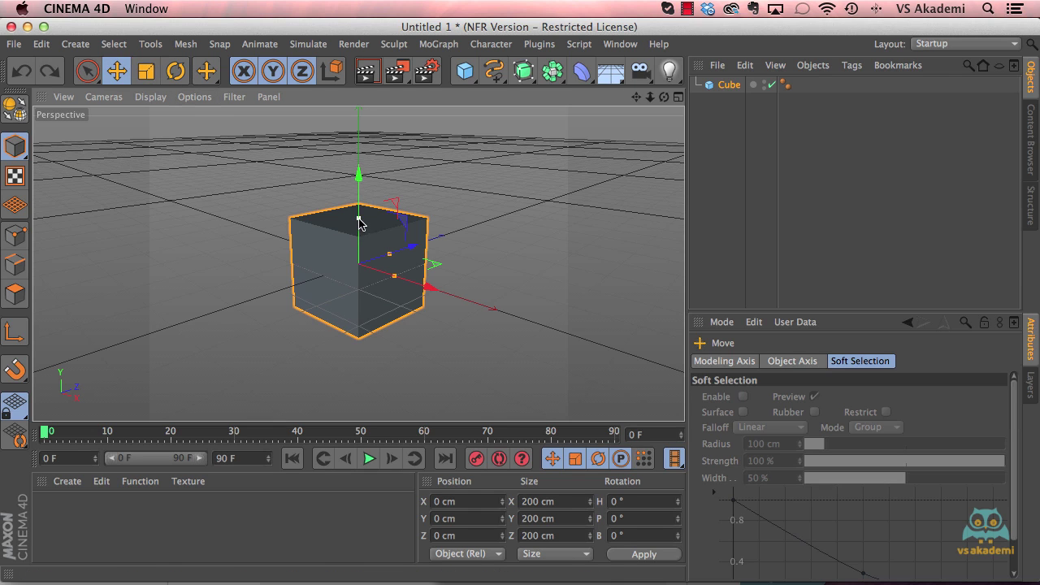
{"action": "left_click_drag", "start_coordinate": [358, 218], "coordinate": [388, 275]}
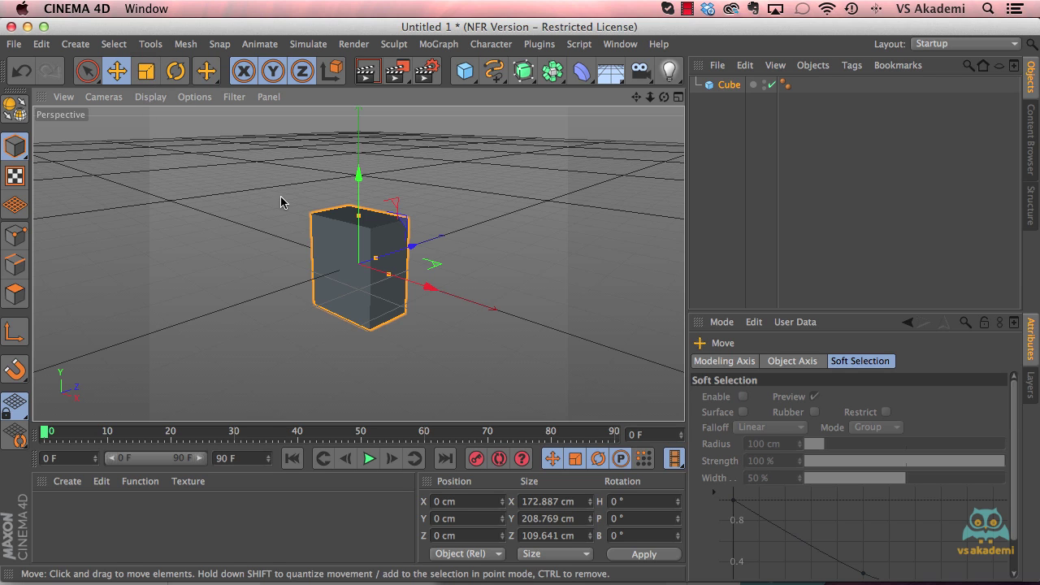
Step: Scale the cube into a 295.251 × 276.964 × 55.828 cm slab
{"action": "key", "text": "t"}
{"action": "left_click_drag", "start_coordinate": [419, 248], "coordinate": [431, 246]}
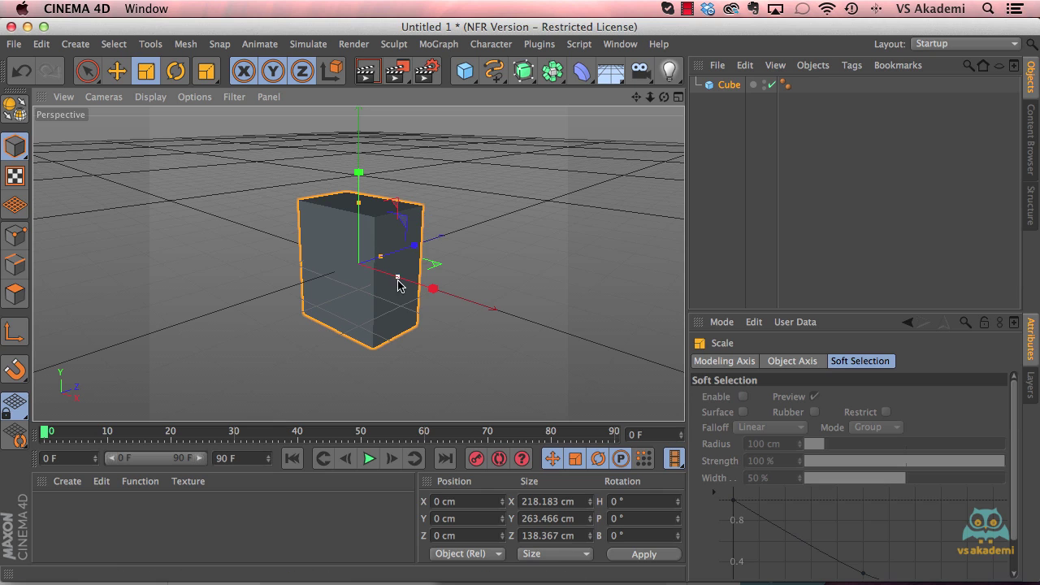
{"action": "mouse_move", "coordinate": [397, 280]}
{"action": "left_mouse_down"}
{"action": "mouse_move", "coordinate": [413, 284]}
{"action": "mouse_move", "coordinate": [368, 262]}
{"action": "left_mouse_up"}
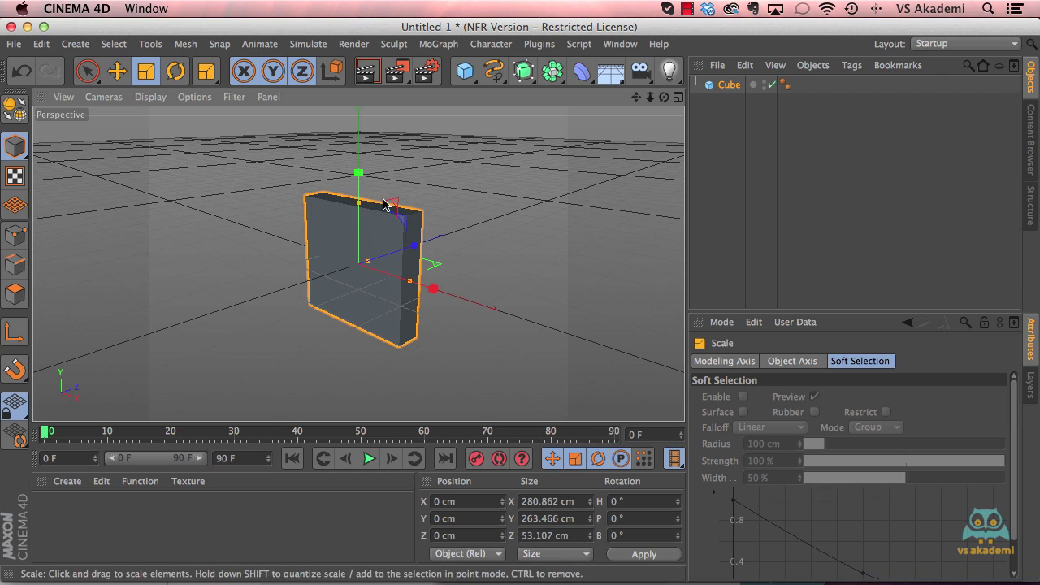
{"action": "left_click_drag", "start_coordinate": [390, 203], "coordinate": [421, 189]}
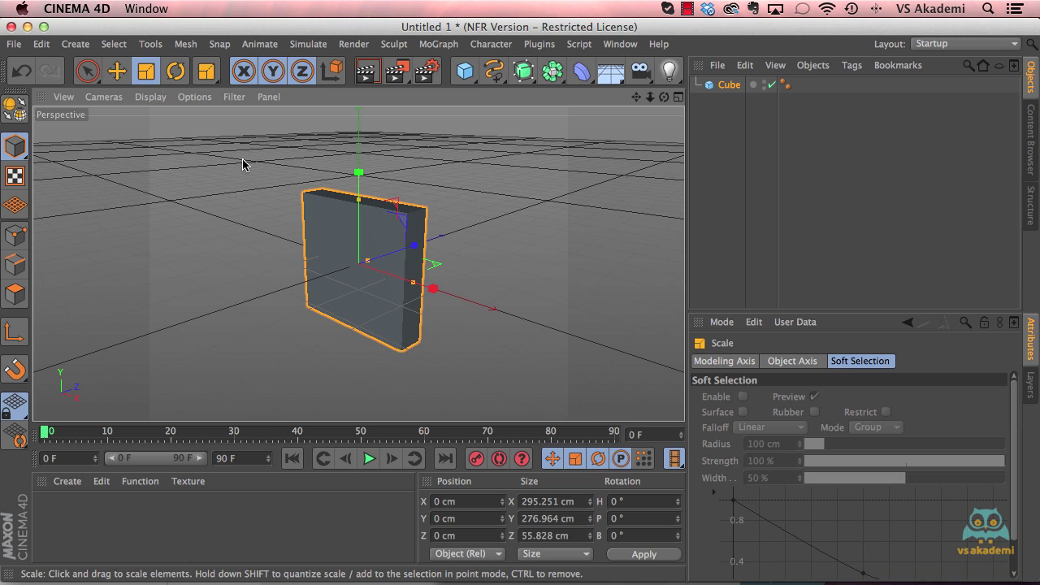
{"action": "key", "text": "r"}
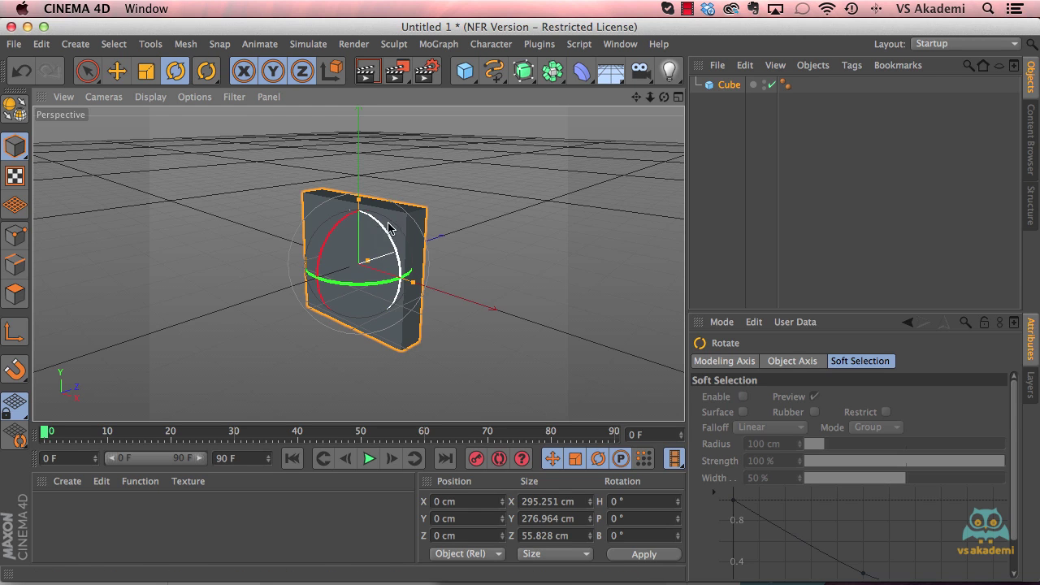
Step: Rotate the slab on its bank axis to a full 360°
{"action": "mouse_move", "coordinate": [388, 228]}
{"action": "left_mouse_down"}
{"action": "mouse_move", "coordinate": [391, 270]}
{"action": "mouse_move", "coordinate": [387, 231]}
{"action": "left_mouse_up"}
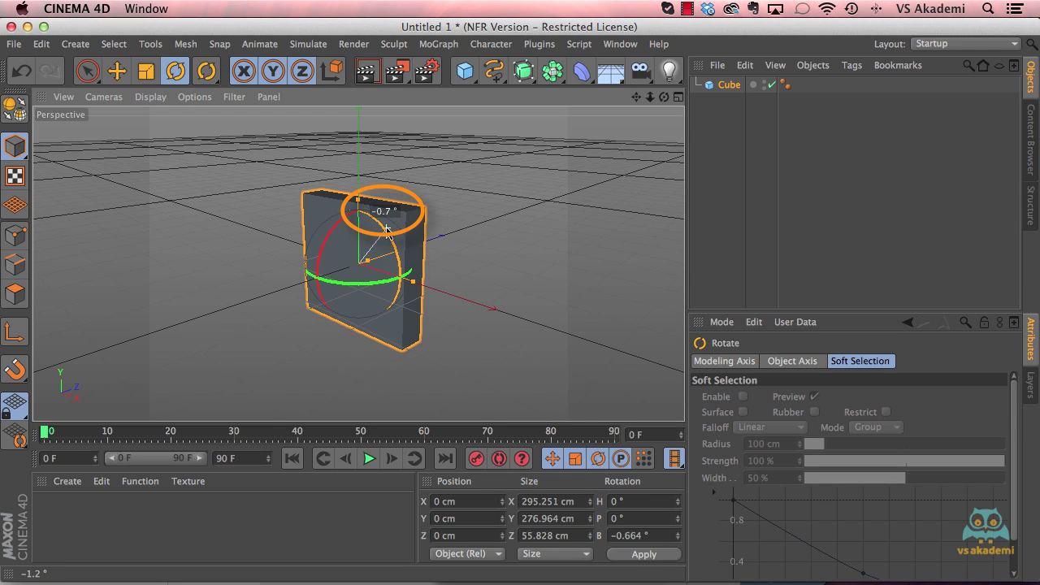
{"action": "mouse_move", "coordinate": [387, 231]}
{"action": "left_mouse_down"}
{"action": "mouse_move", "coordinate": [372, 315]}
{"action": "mouse_move", "coordinate": [406, 231]}
{"action": "left_mouse_up"}
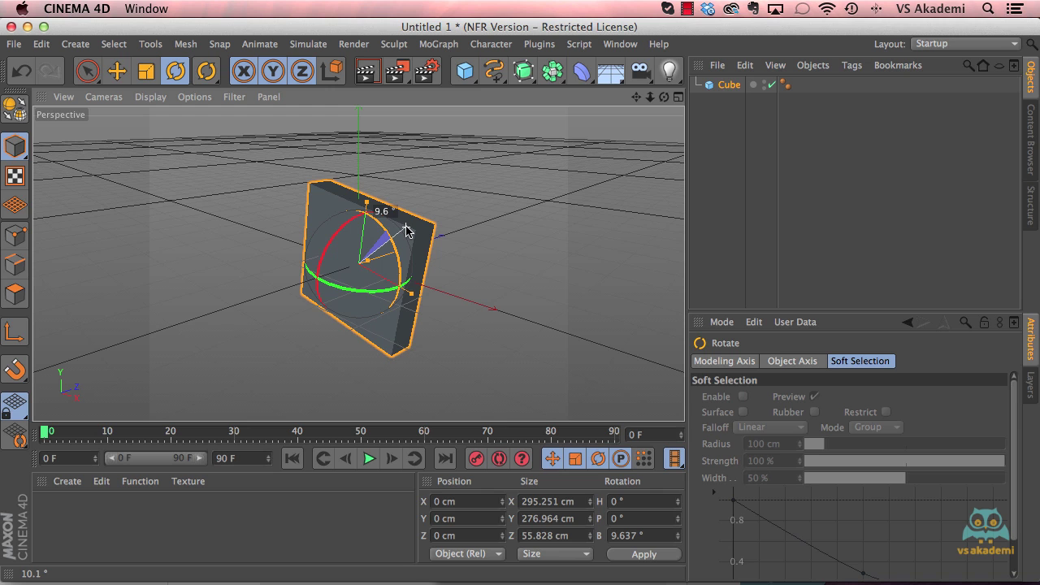
{"action": "mouse_move", "coordinate": [407, 231]}
{"action": "left_mouse_down"}
{"action": "mouse_move", "coordinate": [404, 283]}
{"action": "mouse_move", "coordinate": [370, 302]}
{"action": "mouse_move", "coordinate": [329, 268]}
{"action": "mouse_move", "coordinate": [350, 231]}
{"action": "mouse_move", "coordinate": [379, 236]}
{"action": "left_mouse_up"}
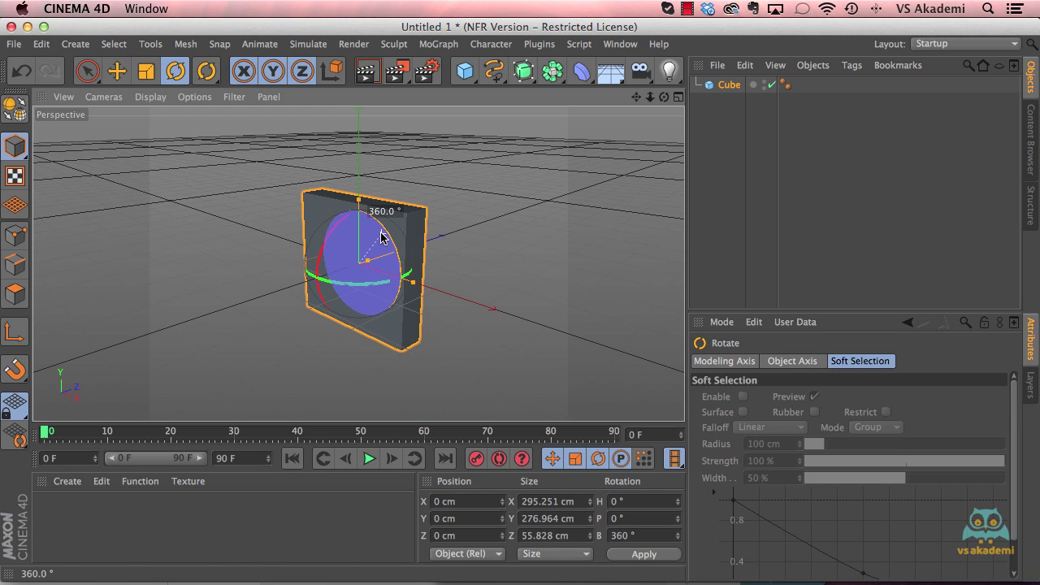
{"action": "left_click_drag", "start_coordinate": [381, 236], "coordinate": [381, 238]}
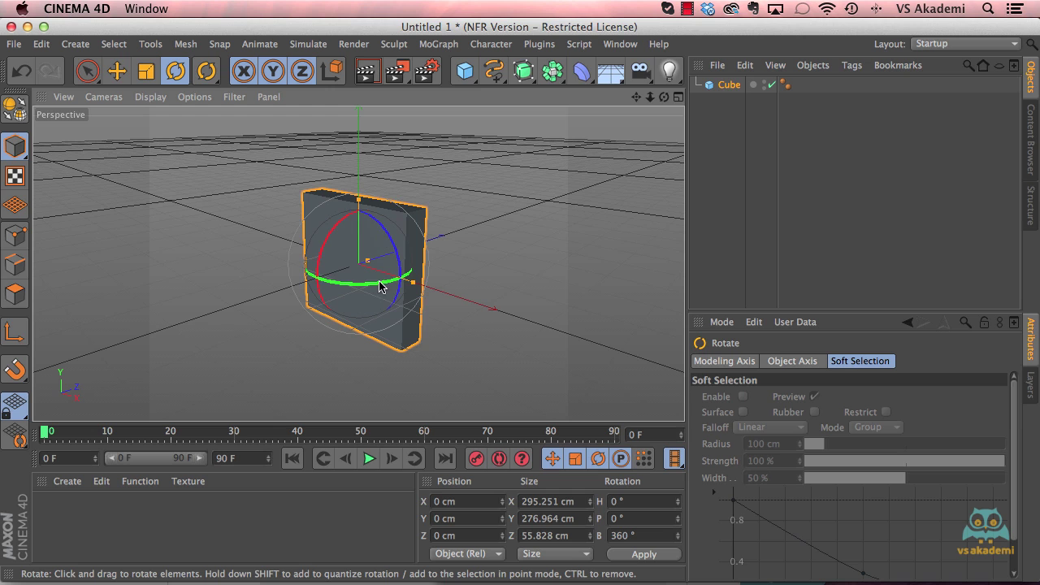
Step: Try heading, pitch and free rotations on the slab, then undo them
{"action": "left_click_drag", "start_coordinate": [339, 285], "coordinate": [357, 287]}
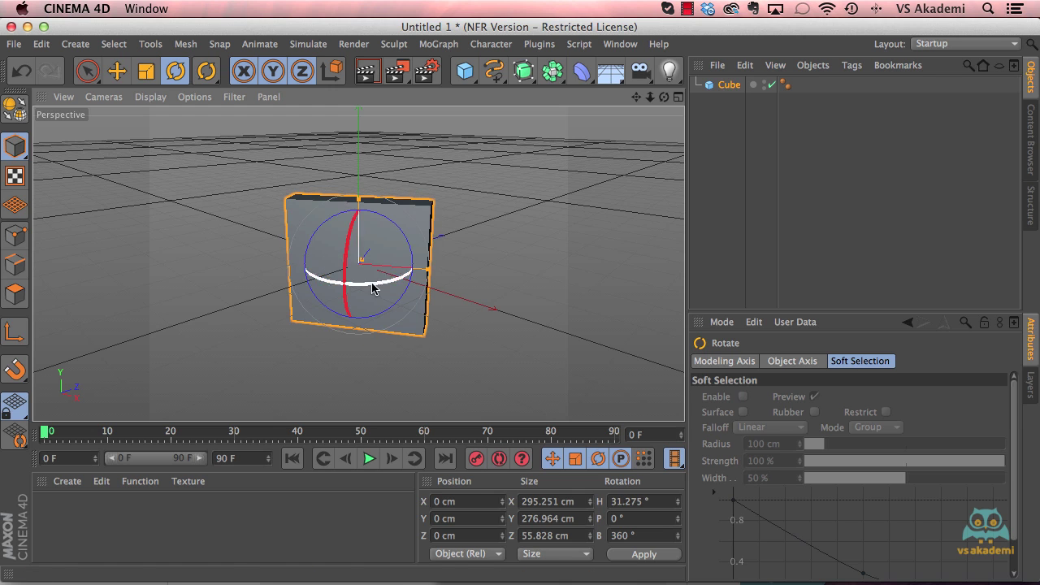
{"action": "left_click_drag", "start_coordinate": [351, 244], "coordinate": [352, 239]}
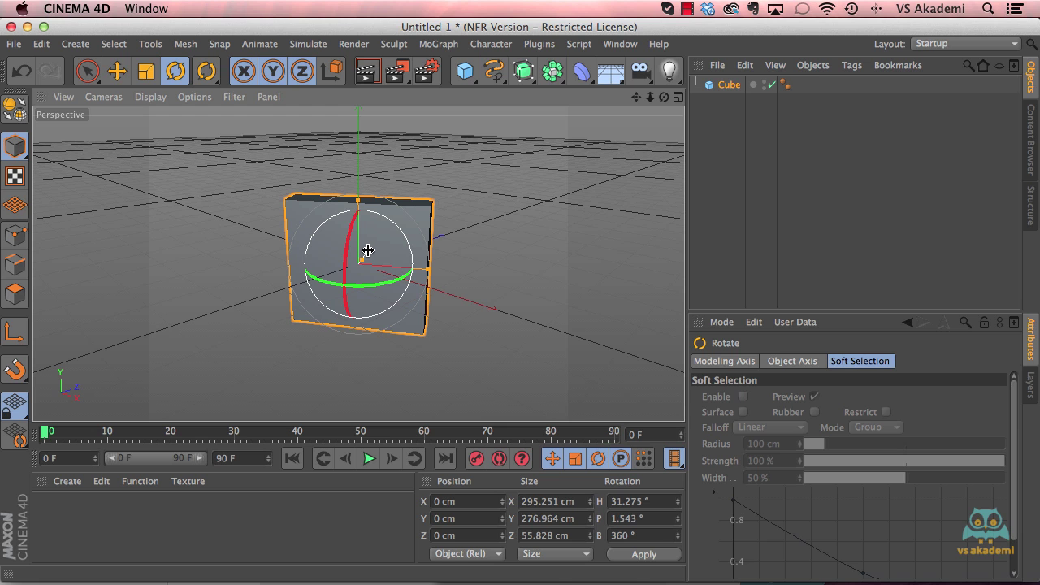
{"action": "mouse_move", "coordinate": [374, 246]}
{"action": "left_mouse_down"}
{"action": "mouse_move", "coordinate": [398, 252]}
{"action": "mouse_move", "coordinate": [418, 213]}
{"action": "mouse_move", "coordinate": [348, 244]}
{"action": "mouse_move", "coordinate": [390, 269]}
{"action": "mouse_move", "coordinate": [416, 221]}
{"action": "mouse_move", "coordinate": [339, 227]}
{"action": "mouse_move", "coordinate": [395, 278]}
{"action": "mouse_move", "coordinate": [455, 228]}
{"action": "mouse_move", "coordinate": [349, 254]}
{"action": "mouse_move", "coordinate": [375, 244]}
{"action": "mouse_move", "coordinate": [345, 268]}
{"action": "mouse_move", "coordinate": [366, 279]}
{"action": "left_mouse_up"}
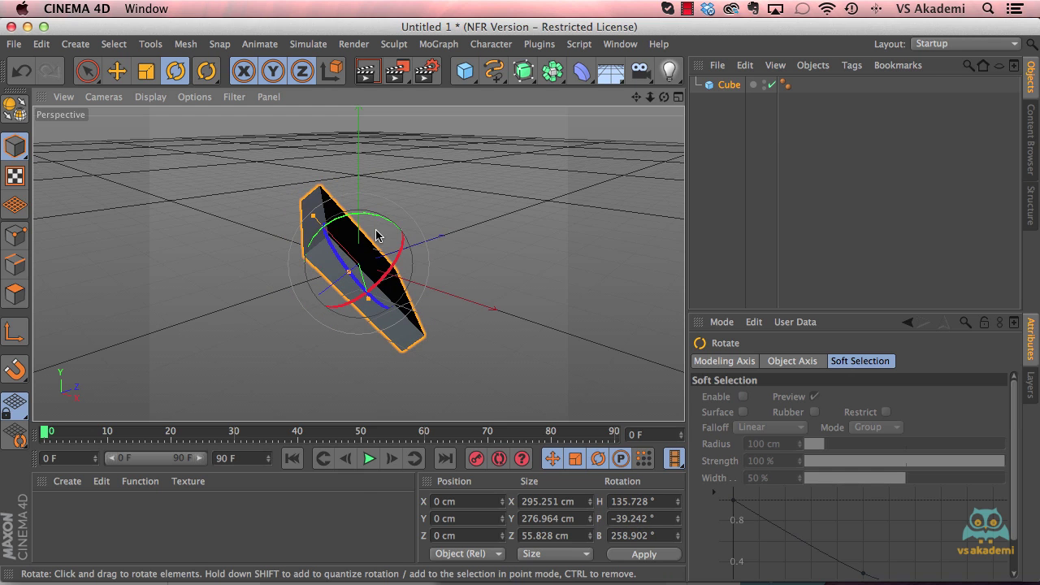
{"action": "key", "text": "super+z"}
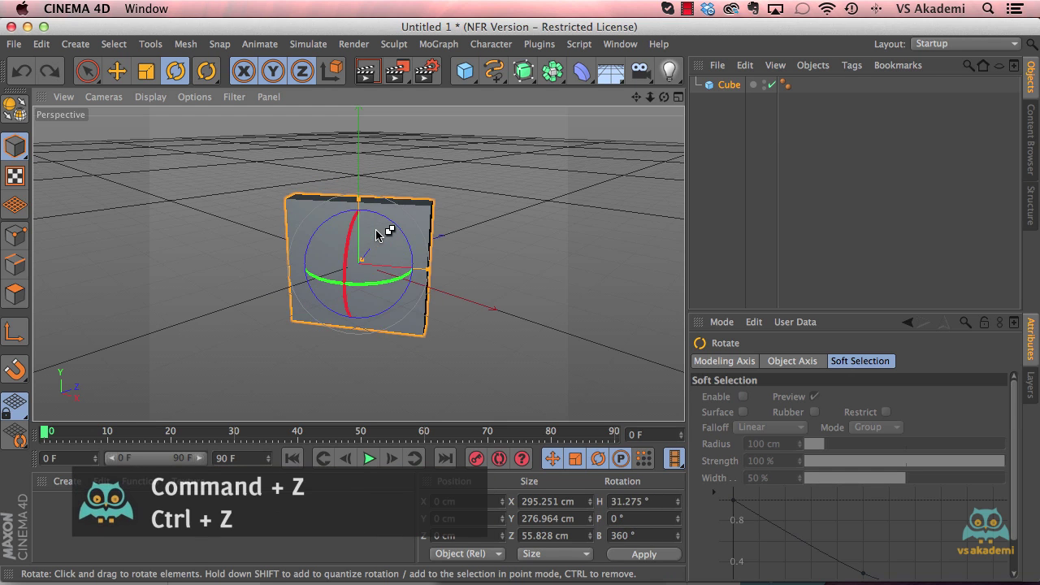
{"action": "key", "text": "super+z"}
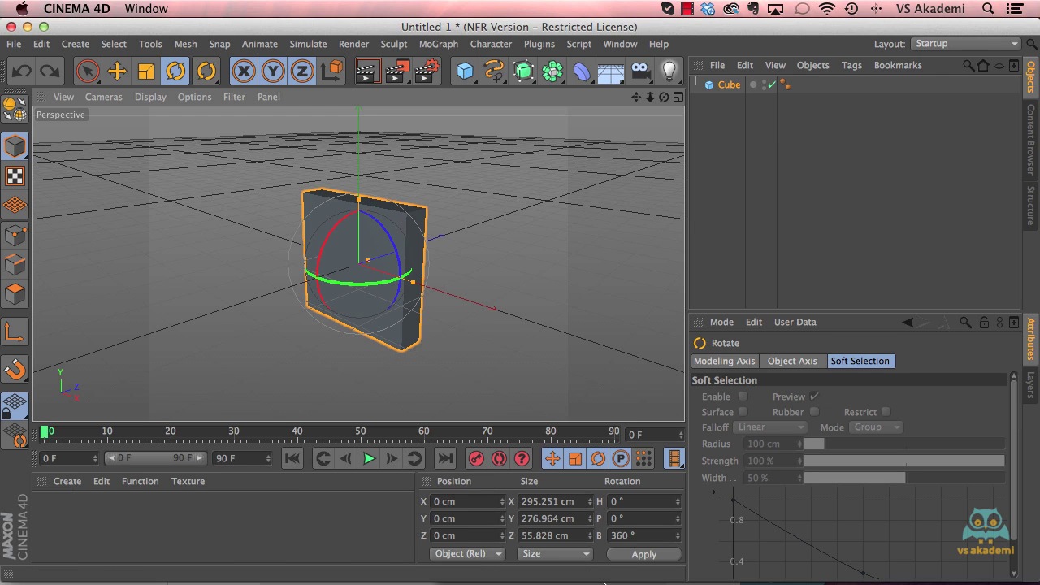
Step: Set the slab's Rotation B to 0° and type 2.718 into Size Y
{"action": "double_click", "coordinate": [622, 535]}
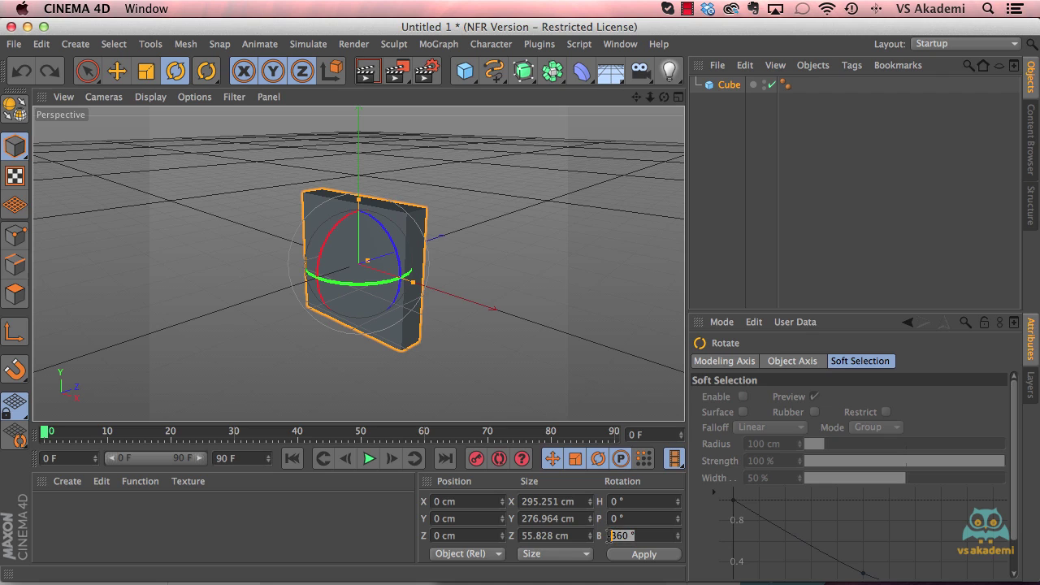
{"action": "type", "text": "0"}
{"action": "key", "text": "Return"}
{"action": "left_click", "coordinate": [563, 521]}
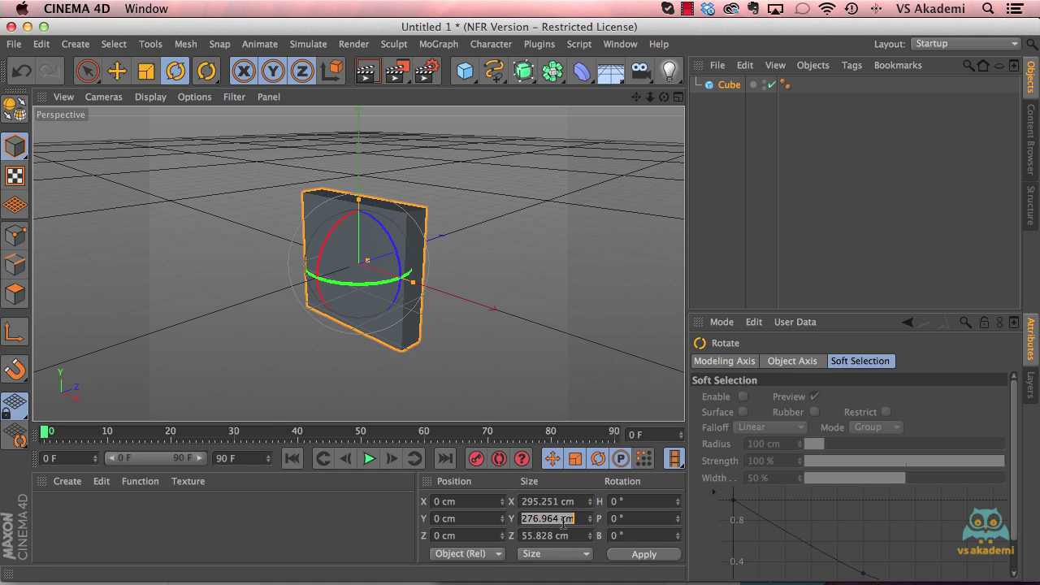
{"action": "type", "text": "2.718"}
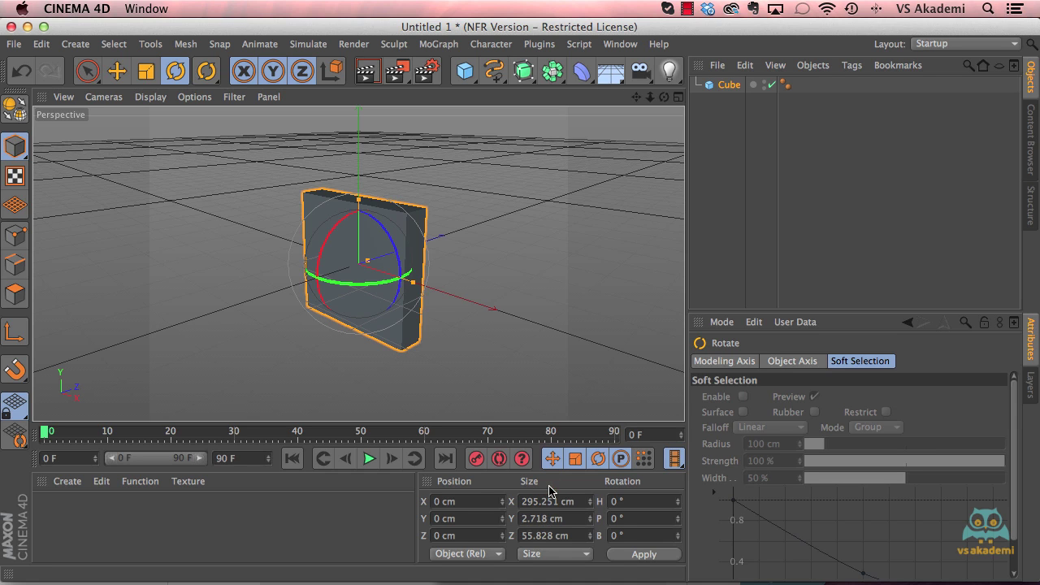
{"action": "type", "text": "e"}
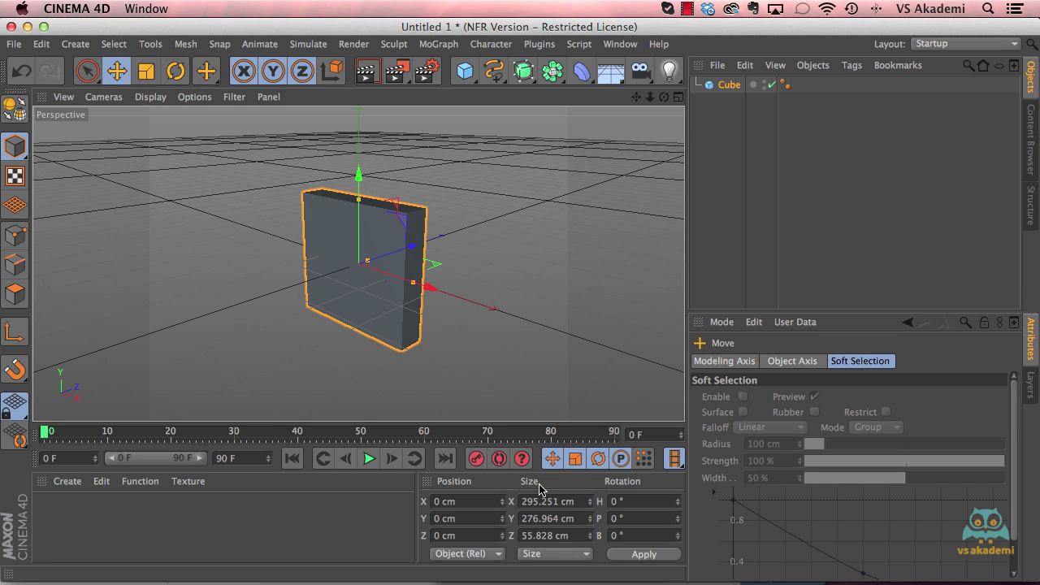
{"action": "type", "text": "t"}
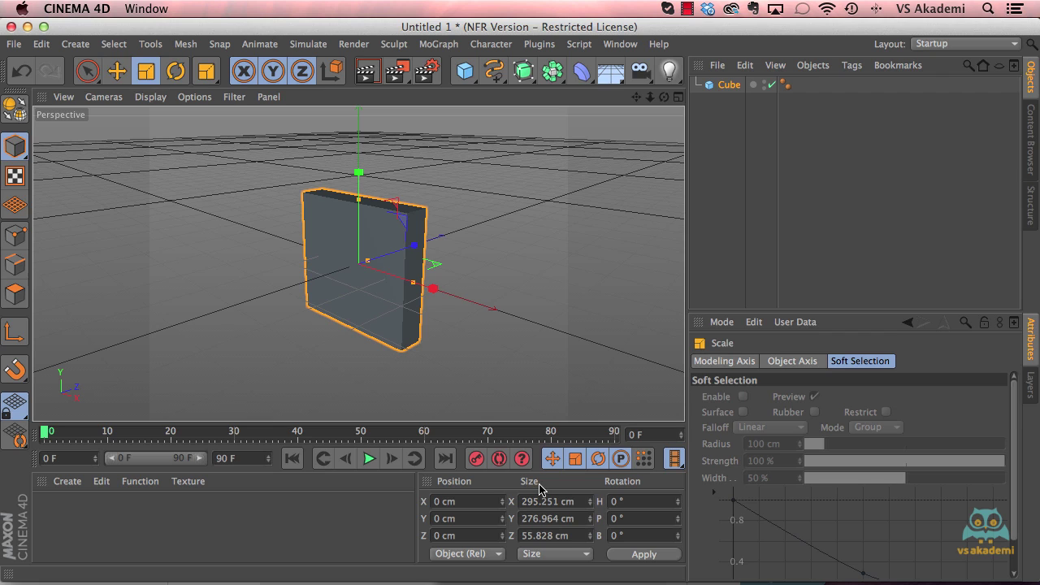
{"action": "type", "text": "r"}
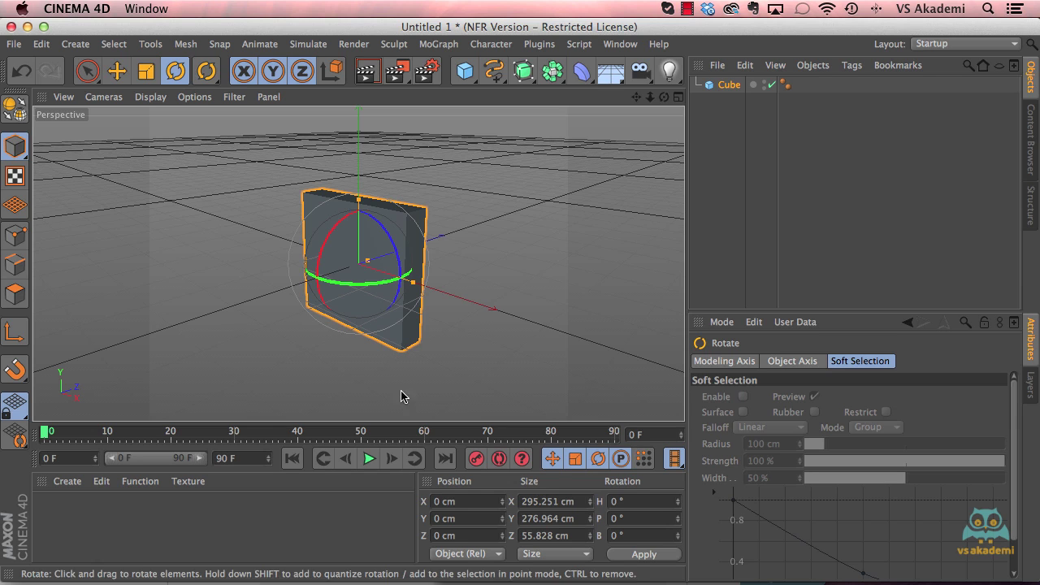
Step: Pick the Scale tool from the toolbar, discarding the 2.718 cm height entry
{"action": "left_click", "coordinate": [148, 72]}
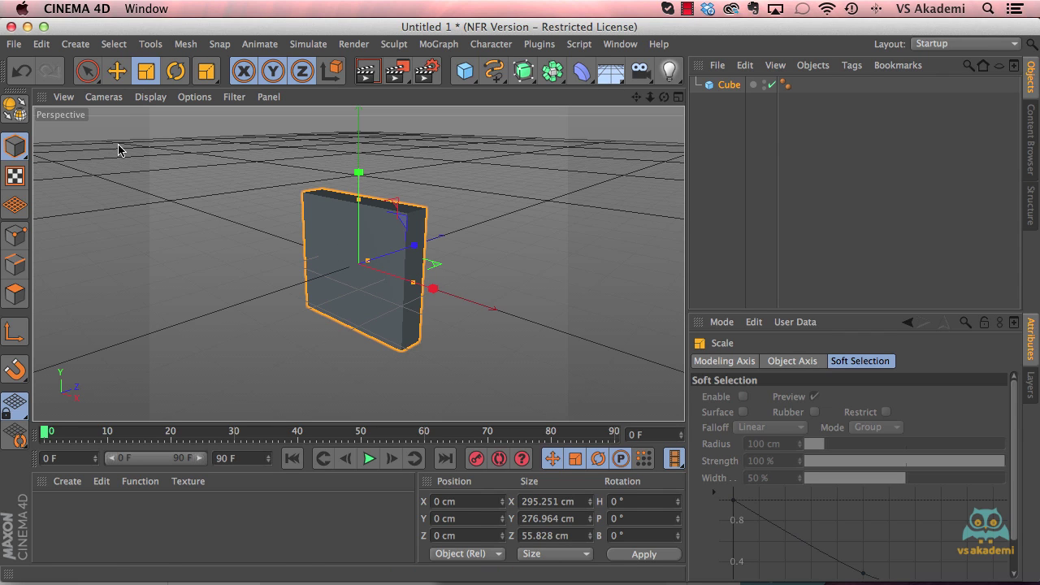
Step: Open the selection tools flyout listing Live, Rectangle, Lasso and Polygon Selection
{"action": "left_click", "coordinate": [94, 81]}
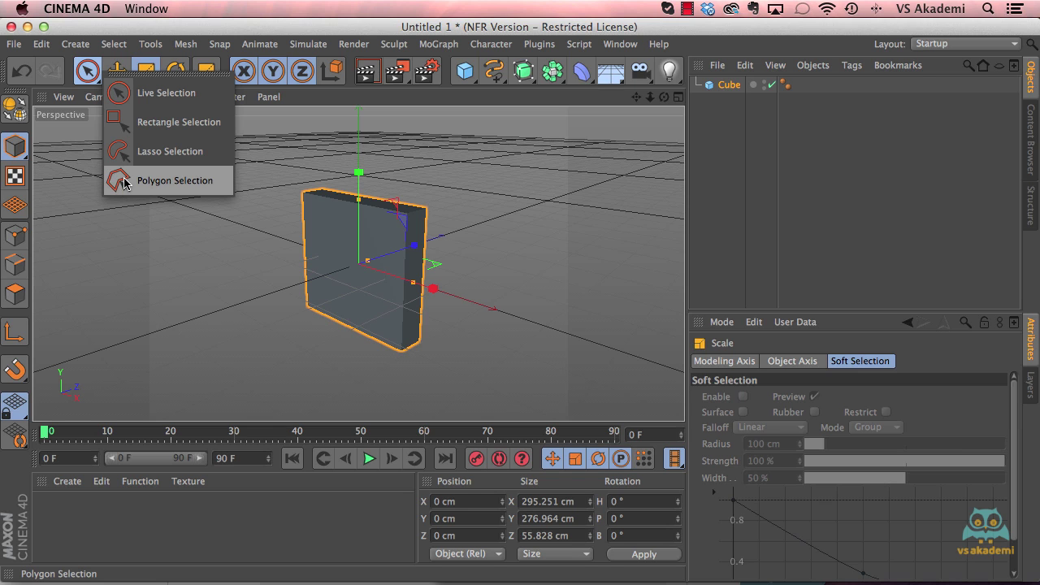
Step: Choose Live Selection so its options show radius 10 with only visible elements selectable
{"action": "left_click", "coordinate": [149, 109]}
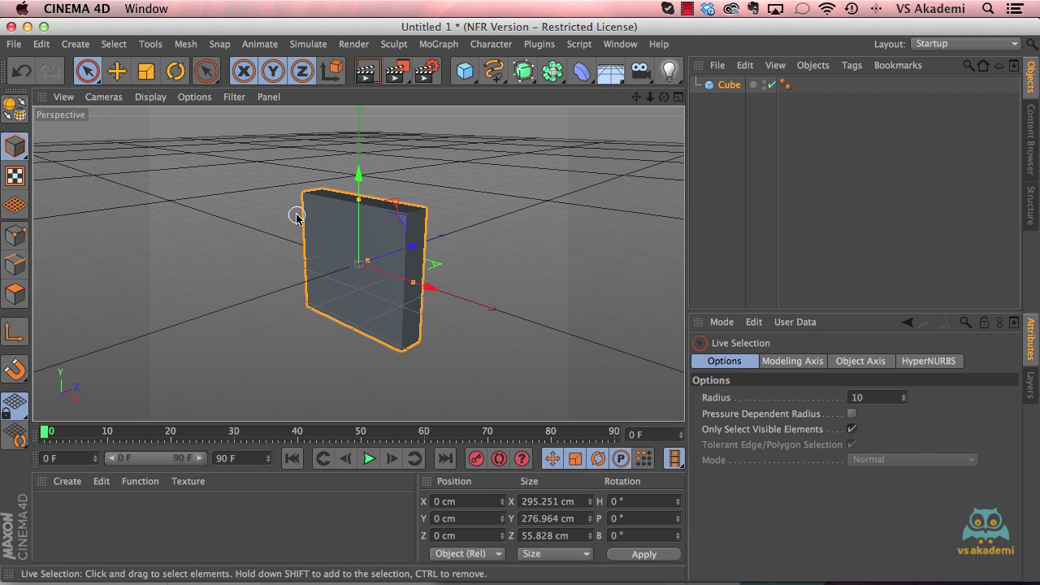